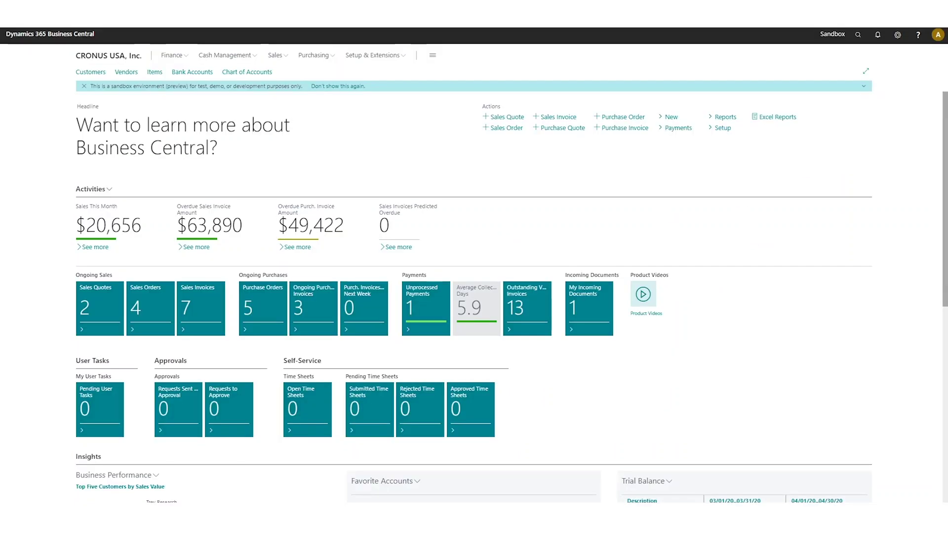
Change item 1000's Unit Cost from 500 to 250 on its item card.
{"action": "left_click", "coordinate": [153, 73]}
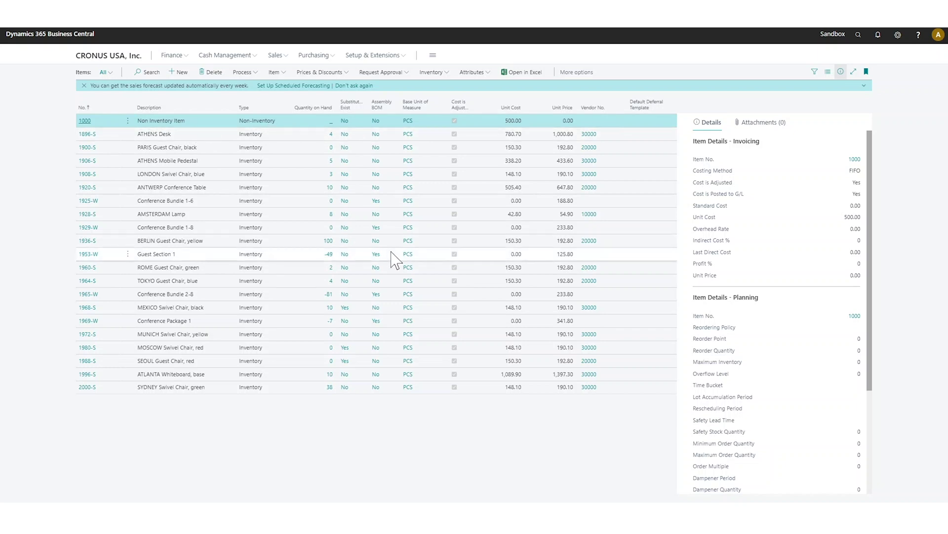
{"action": "left_click", "coordinate": [84, 121]}
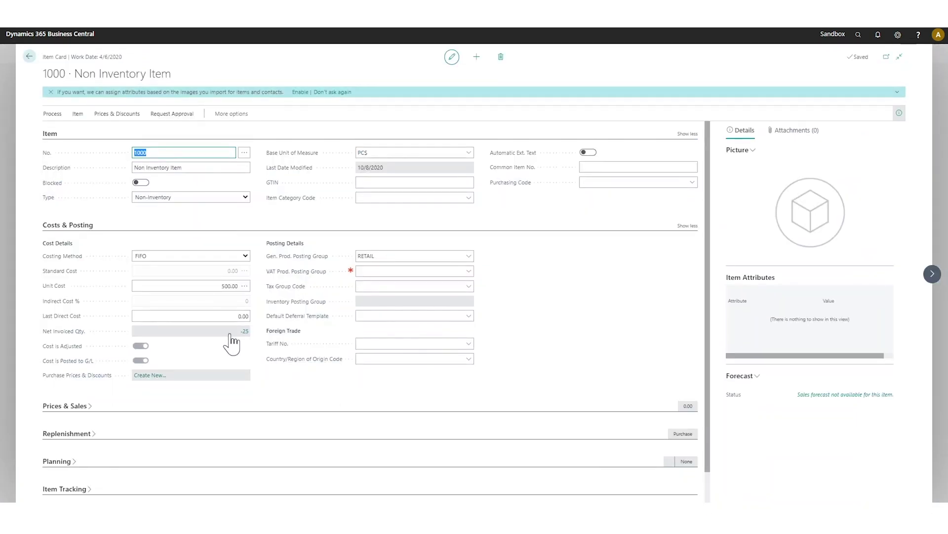
{"action": "double_click", "coordinate": [226, 285]}
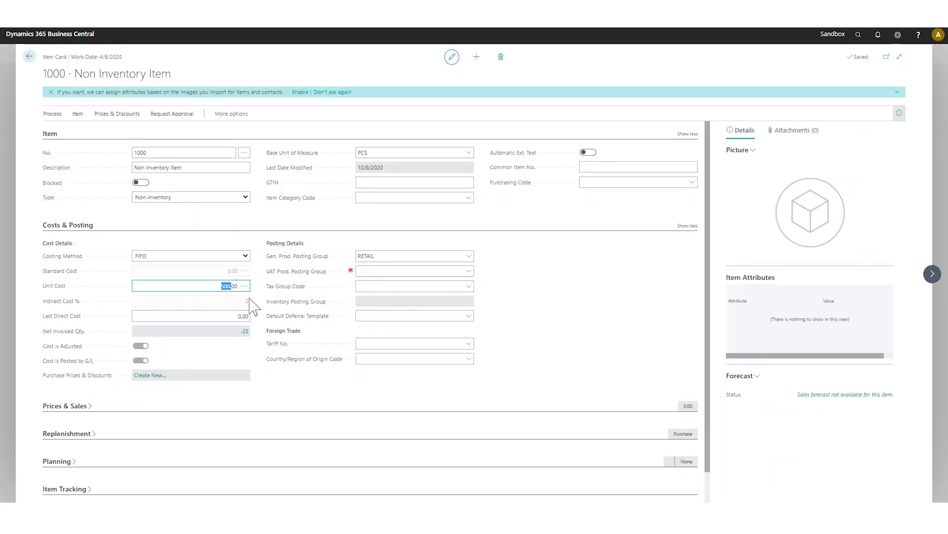
{"action": "key", "text": "BackSpace"}
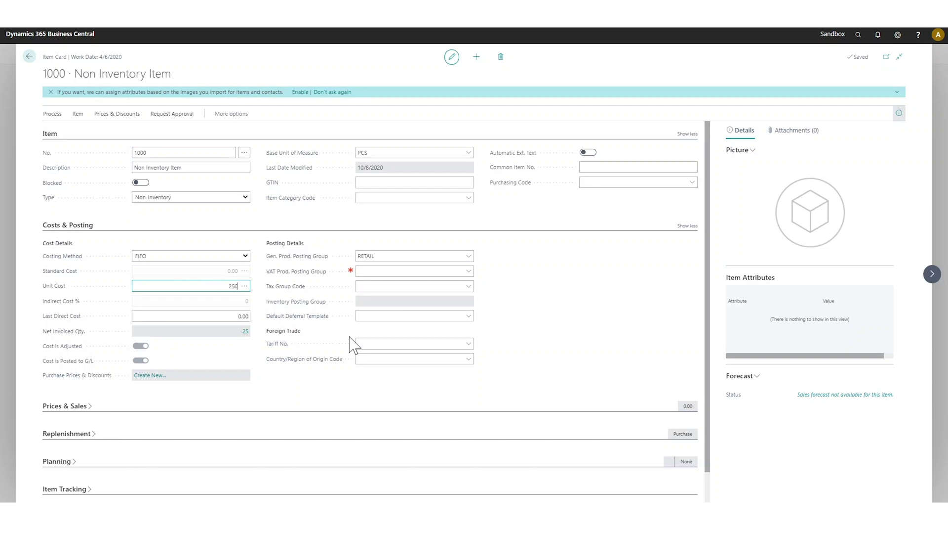
{"action": "key", "text": "Tab"}
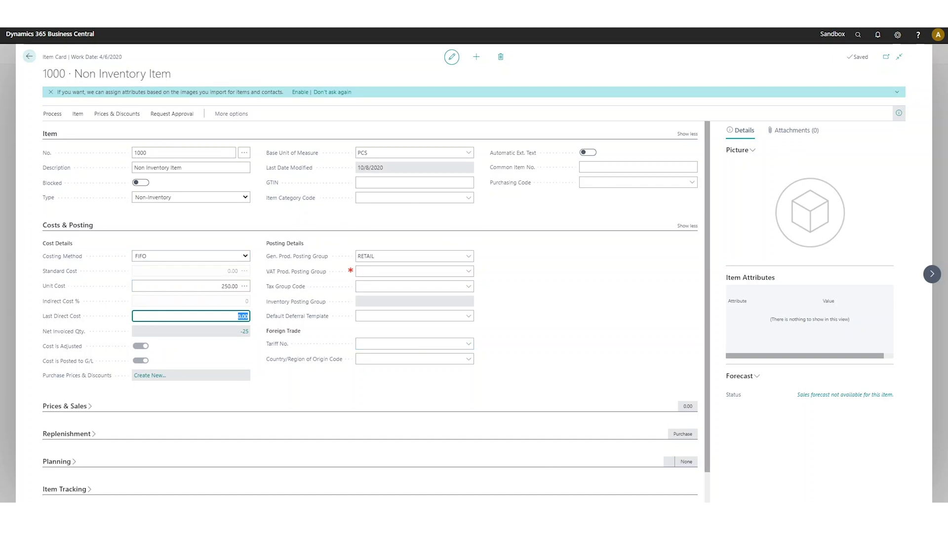
{"action": "left_click", "coordinate": [156, 168]}
Start a new sales order with Adatum Corporation as the customer.
{"action": "key", "text": "Escape"}
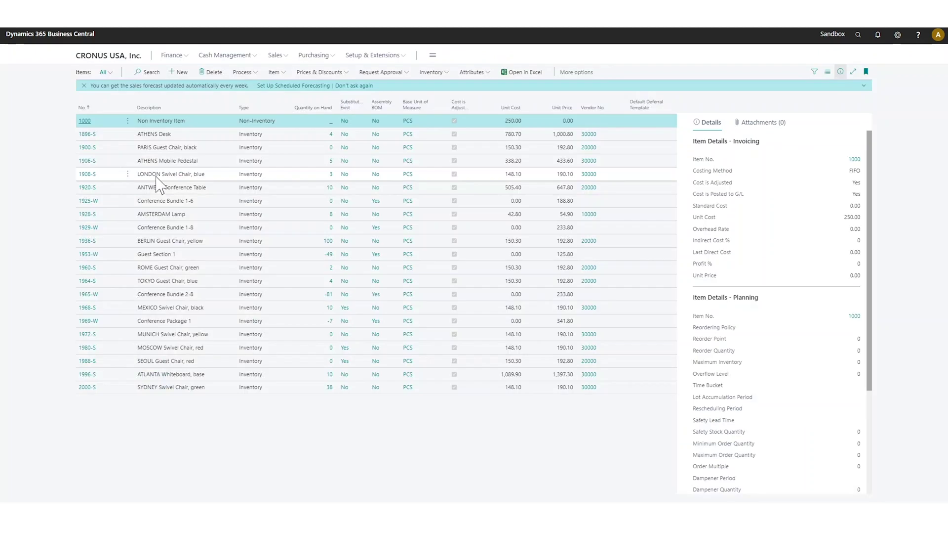
{"action": "left_click", "coordinate": [276, 56]}
{"action": "left_click", "coordinate": [175, 72]}
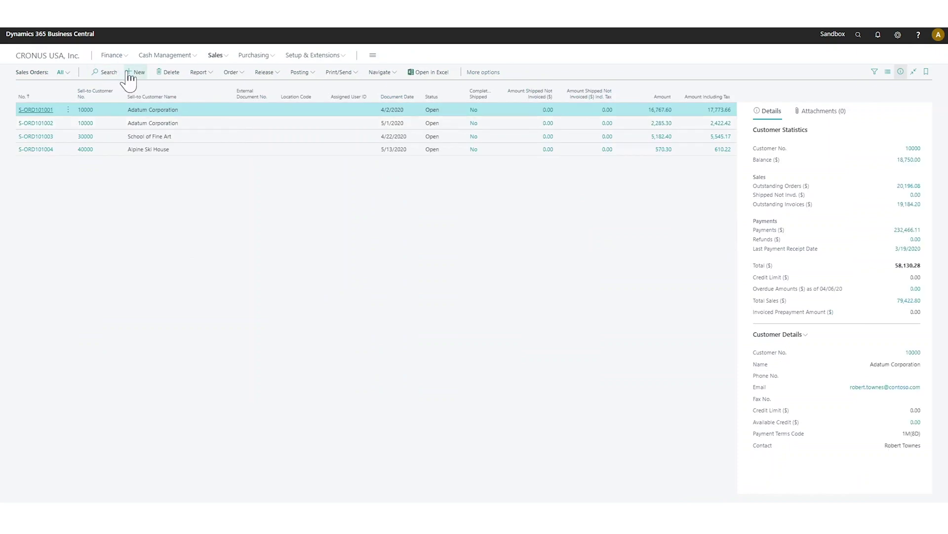
{"action": "left_click", "coordinate": [130, 75]}
{"action": "left_click", "coordinate": [246, 134]}
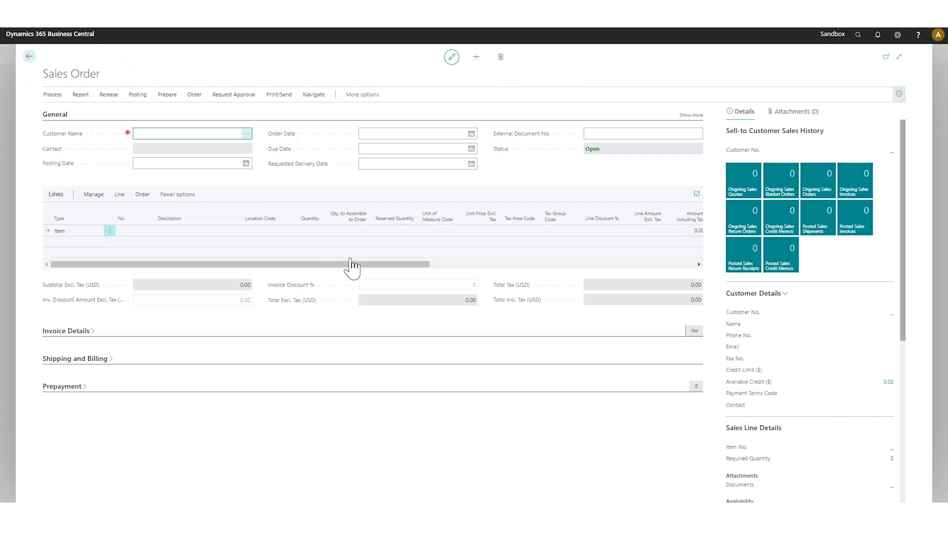
{"action": "left_click", "coordinate": [585, 419]}
Add an order line for item 1000: quantity 10, tax group NONTAXABLE, unit price 500.
{"action": "left_click", "coordinate": [136, 229]}
{"action": "left_click", "coordinate": [197, 265]}
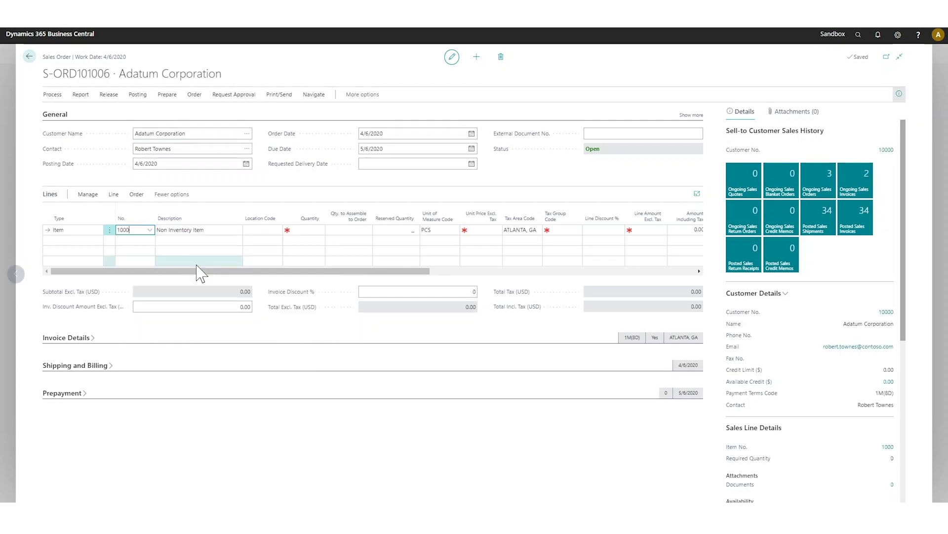
{"action": "type", "text": "1"}
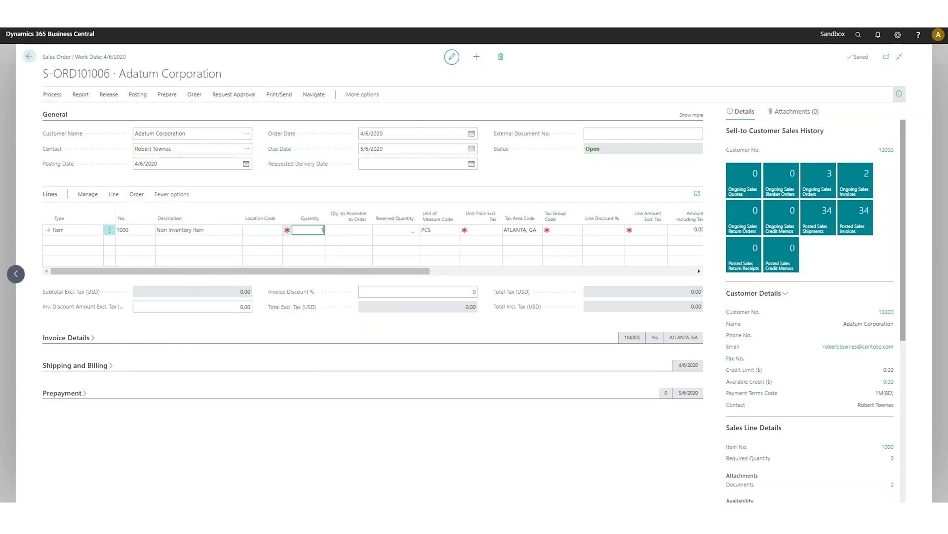
{"action": "type", "text": "0"}
{"action": "key", "text": "Tab"}
{"action": "left_click", "coordinate": [566, 230]}
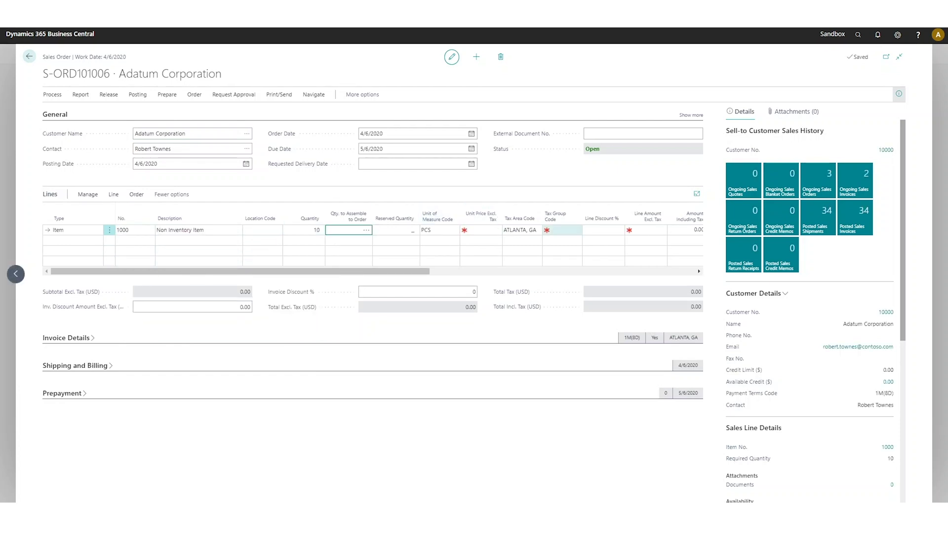
{"action": "left_click", "coordinate": [591, 295]}
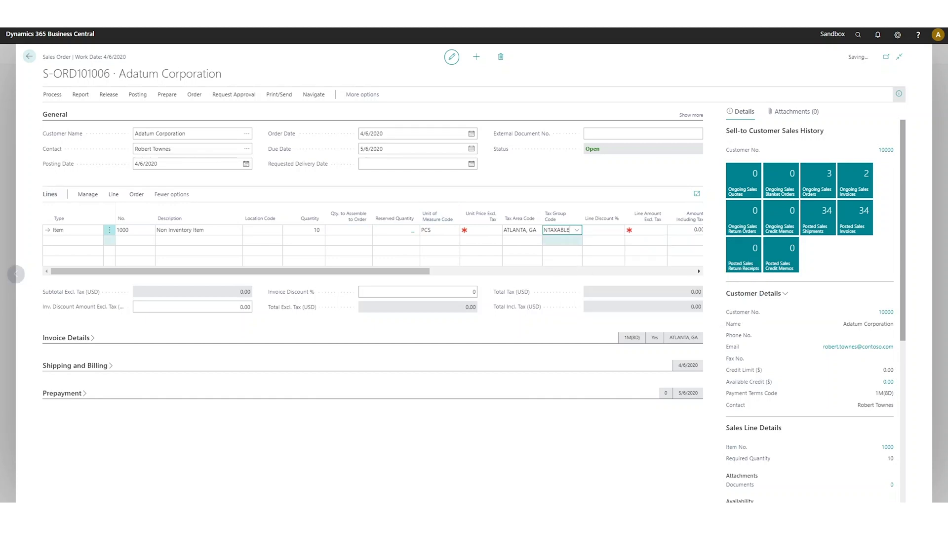
{"action": "left_click", "coordinate": [482, 230]}
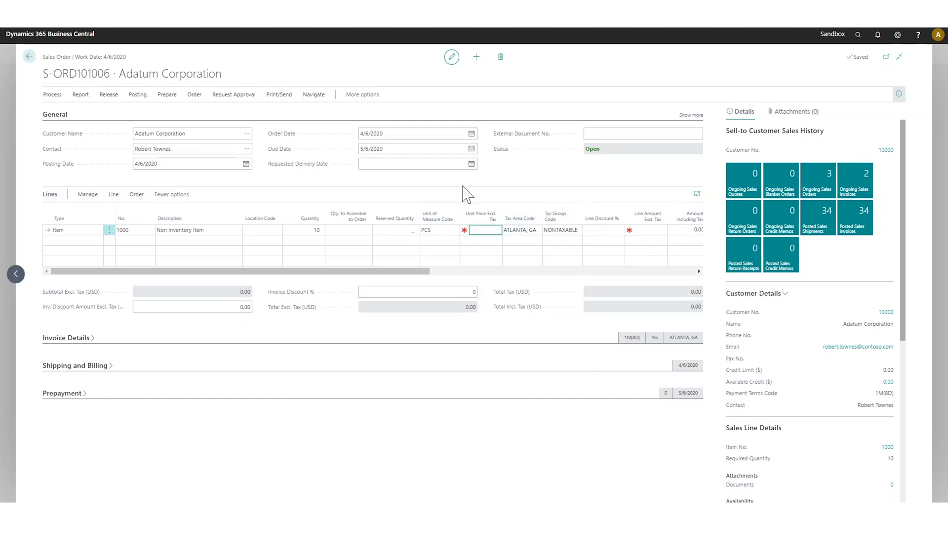
{"action": "key", "text": "Tab"}
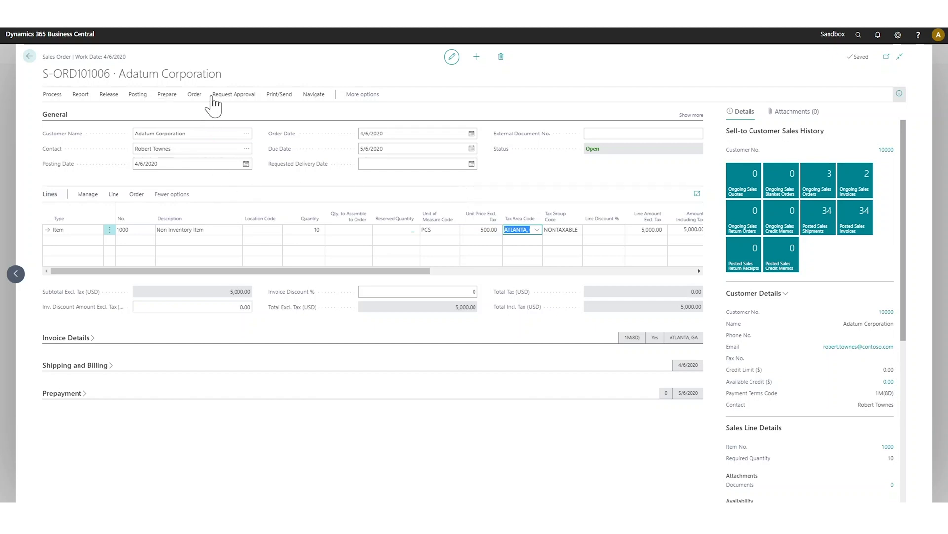
{"action": "left_click", "coordinate": [195, 95]}
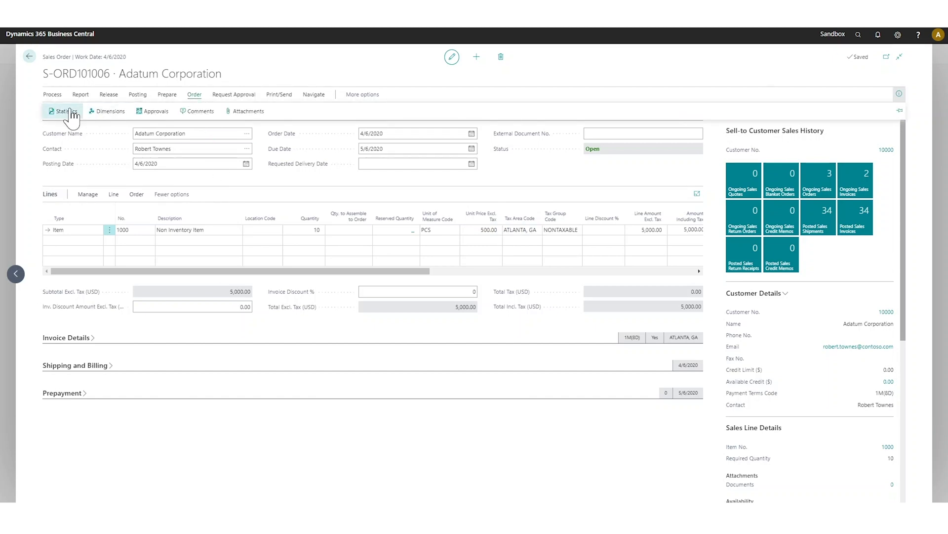
{"action": "key", "text": "F7"}
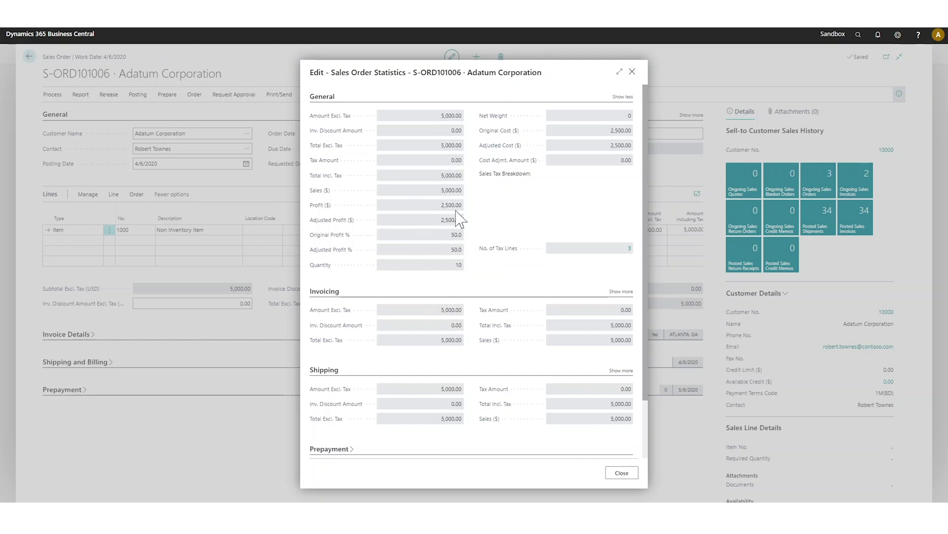
{"action": "left_click", "coordinate": [617, 473]}
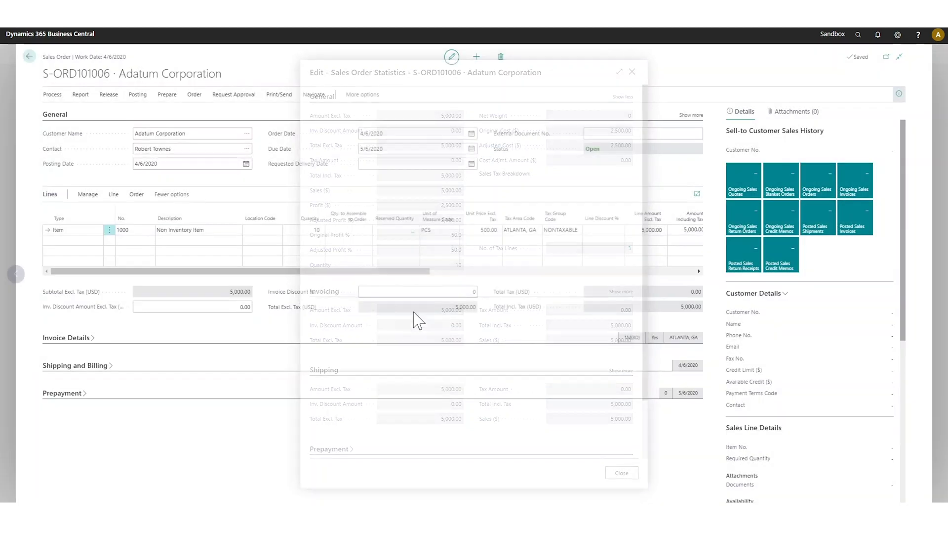
{"action": "left_click", "coordinate": [138, 94]}
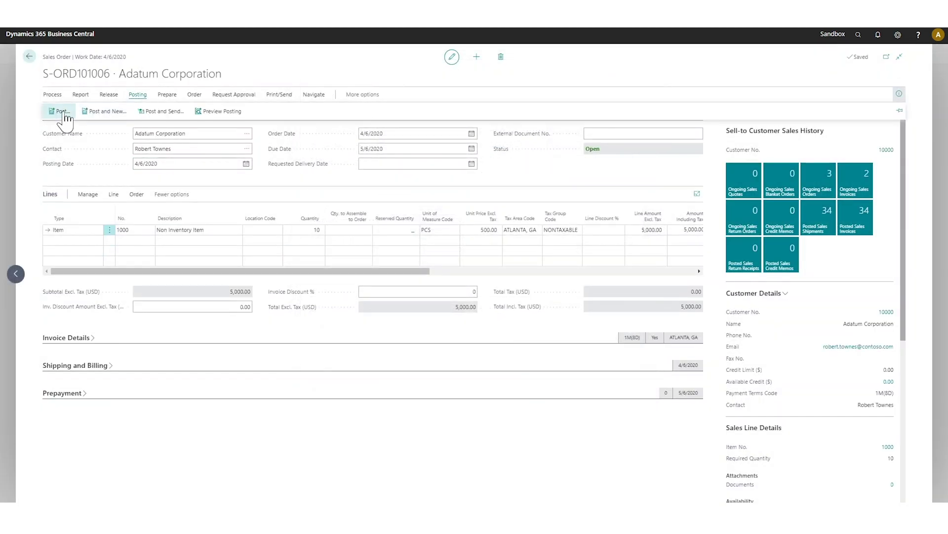
Post the order with Ship and Invoice, then open the posted sales invoice.
{"action": "left_click", "coordinate": [61, 111]}
{"action": "left_click", "coordinate": [514, 296]}
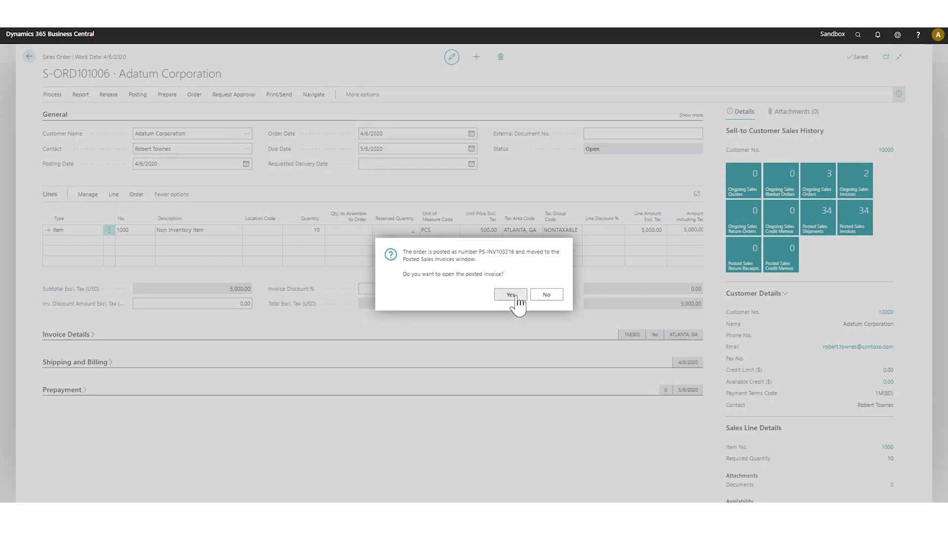
{"action": "key", "text": "Return"}
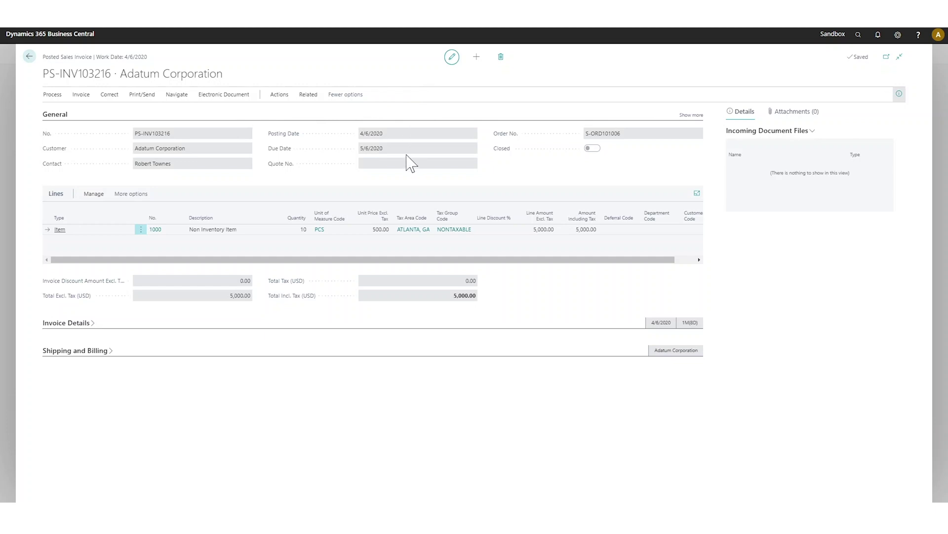
Run Find entries on invoice PS-INV103216, view its two 5,000 G/L entries, then go back.
{"action": "left_click", "coordinate": [311, 95]}
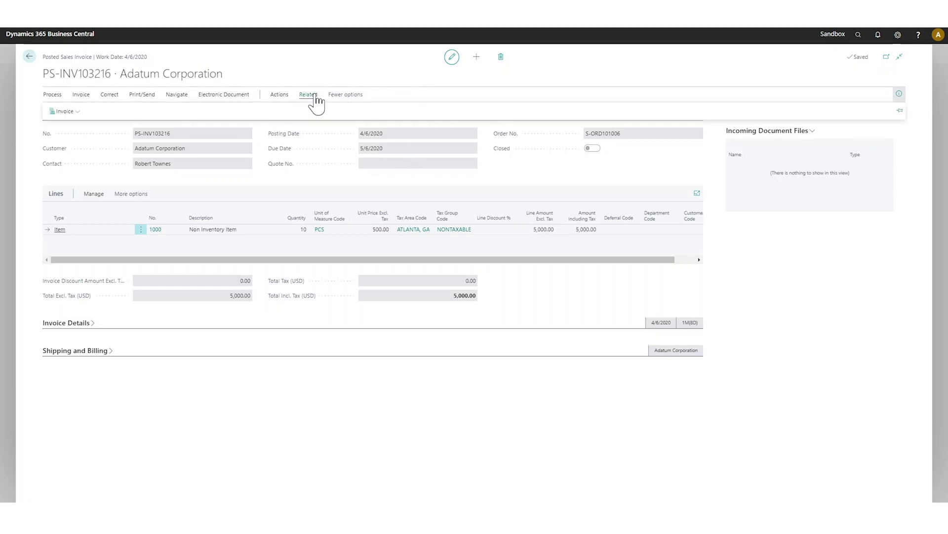
{"action": "left_click", "coordinate": [277, 98]}
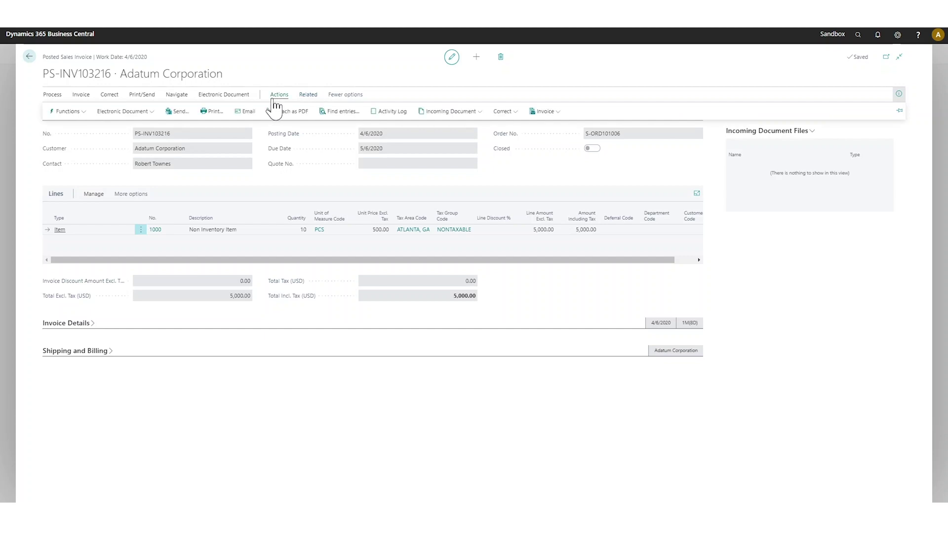
{"action": "left_click", "coordinate": [345, 119]}
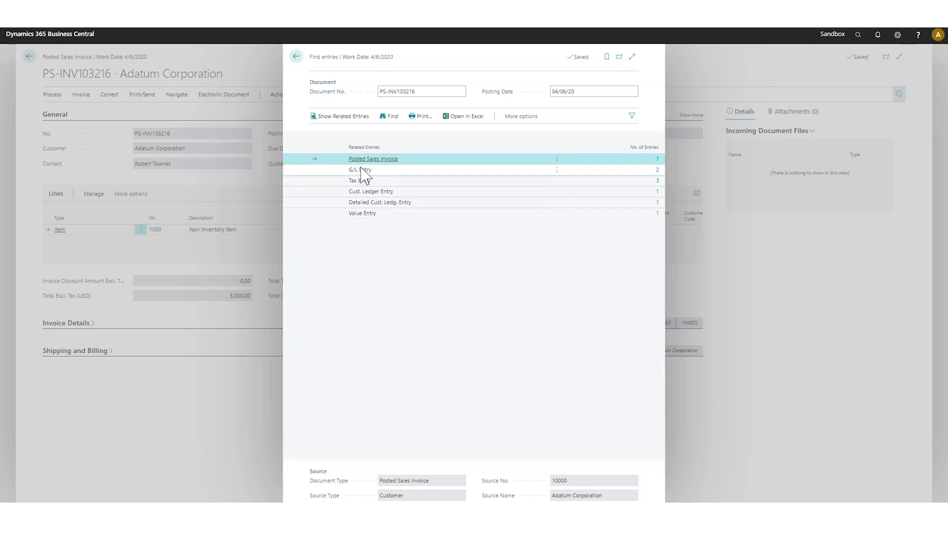
{"action": "left_click", "coordinate": [658, 170]}
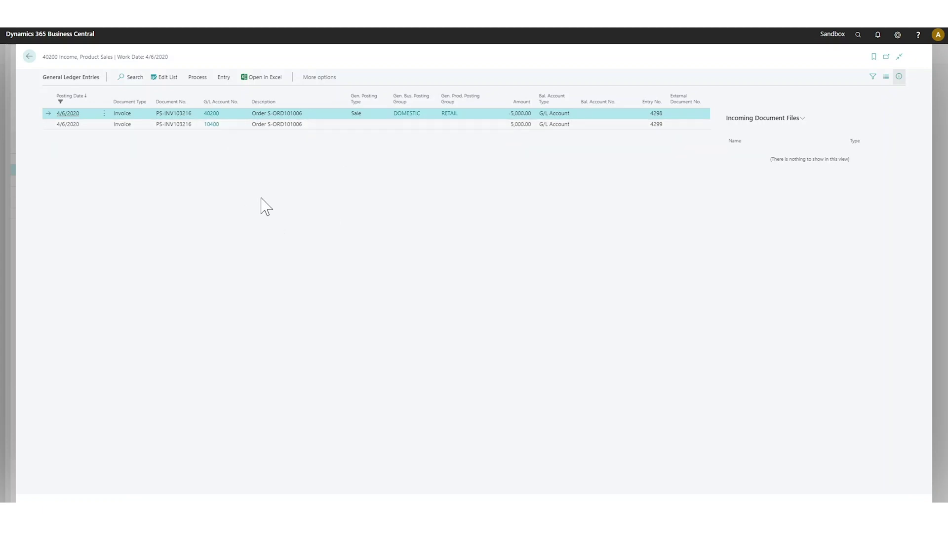
{"action": "left_click", "coordinate": [29, 56]}
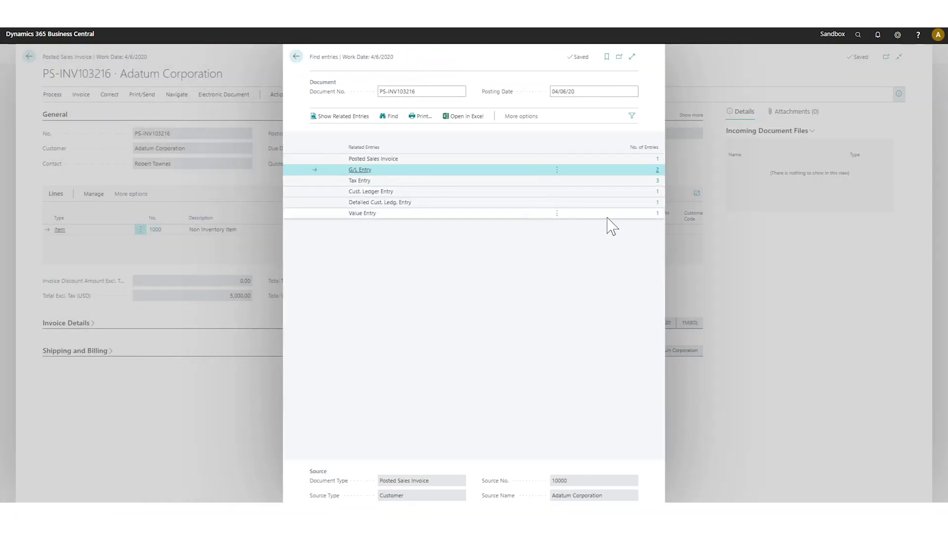
Inspect the value entry's -2,500 Cost Amount (Non-Invtbl.), then go back to the posted invoice.
{"action": "left_click", "coordinate": [656, 213]}
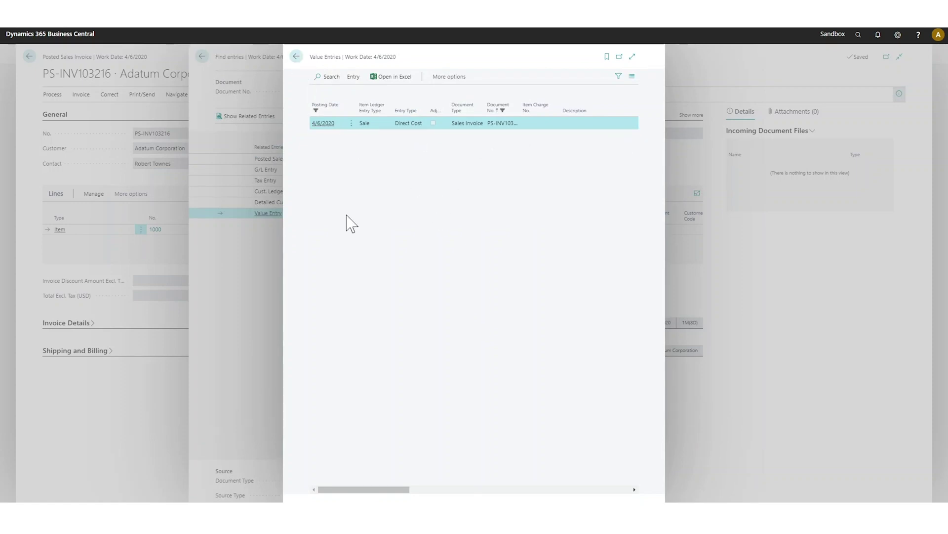
{"action": "left_click_drag", "start_coordinate": [387, 489], "coordinate": [470, 478]}
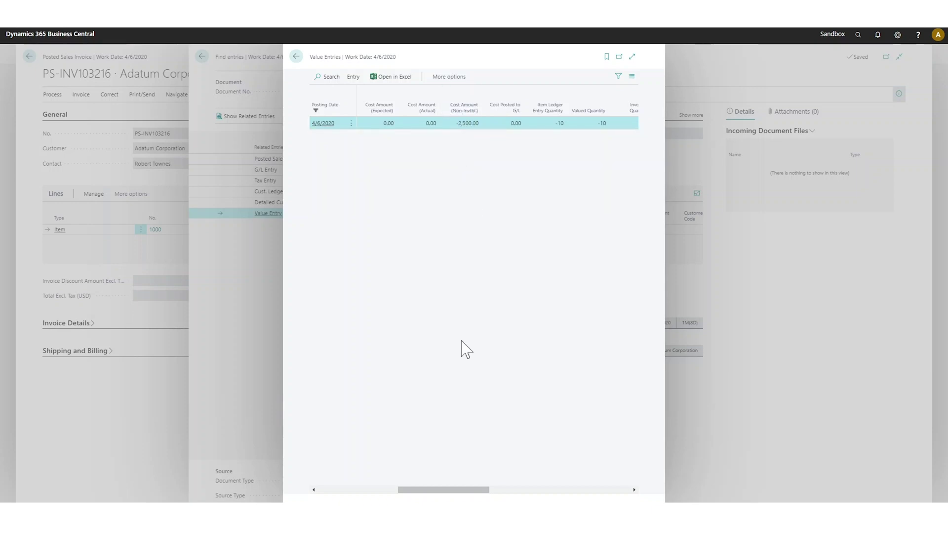
{"action": "left_click_drag", "start_coordinate": [447, 489], "coordinate": [364, 490]}
{"action": "left_click", "coordinate": [297, 58]}
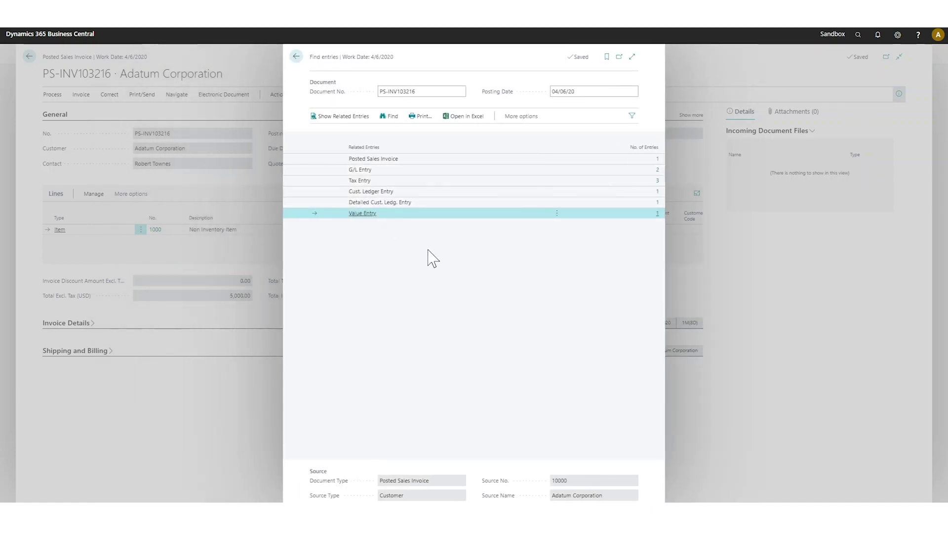
{"action": "left_click", "coordinate": [296, 56]}
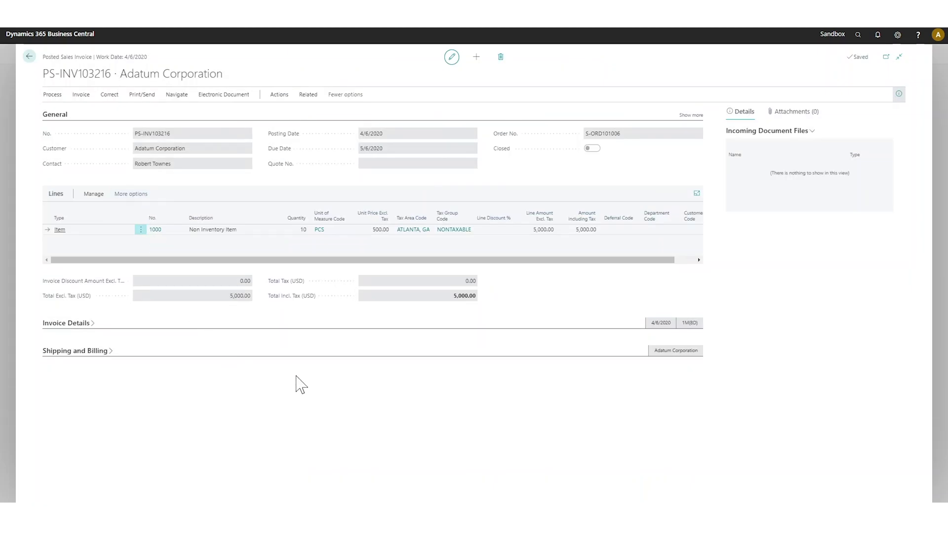